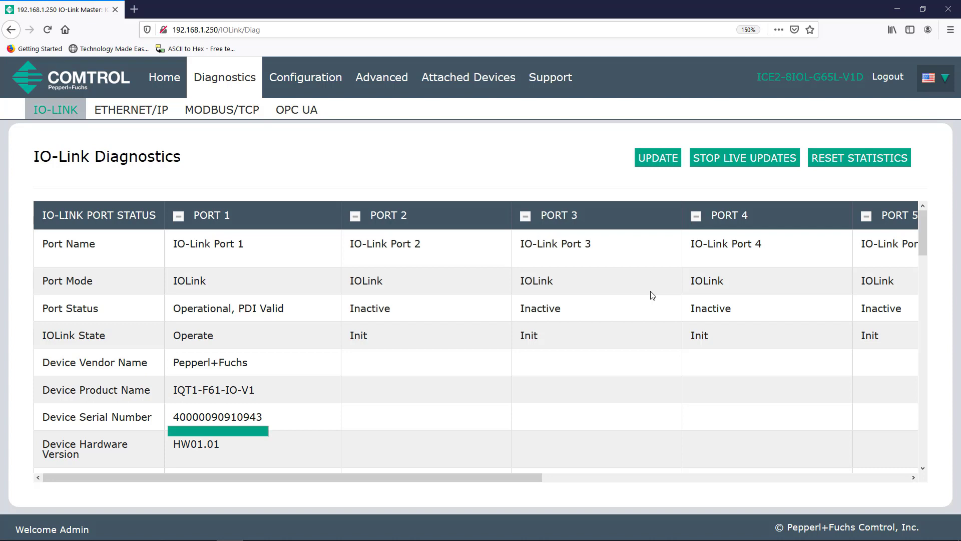
Scroll the diagnostics table down to Port 1's cycle time (4.0ms) and Data Storage Capable rows
scroll(807, 309, down, 3)
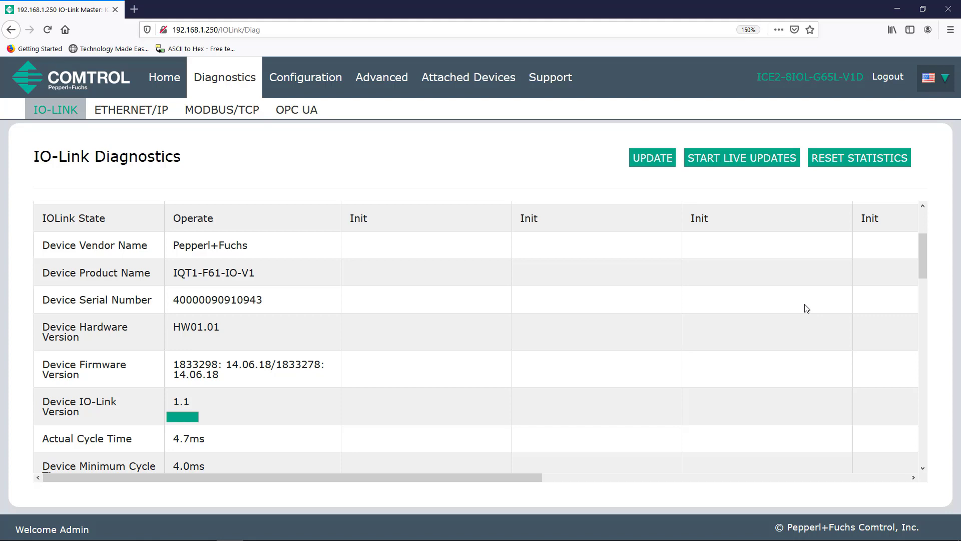
scroll(807, 308, down, 3)
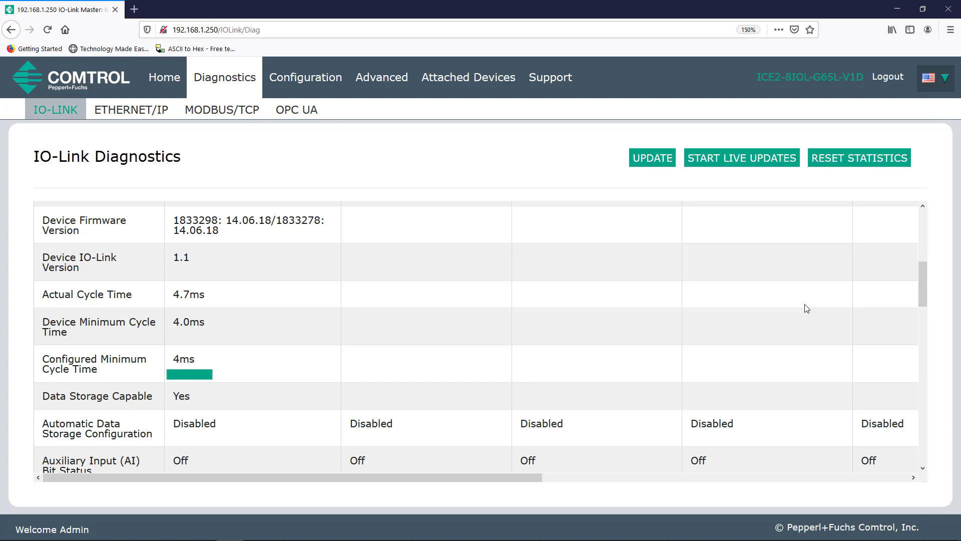
Scroll down to Last Rx PDI Data, PDO Lock Enable and PDO Locked for Port 1's 32-byte PDI
scroll(807, 308, down, 1)
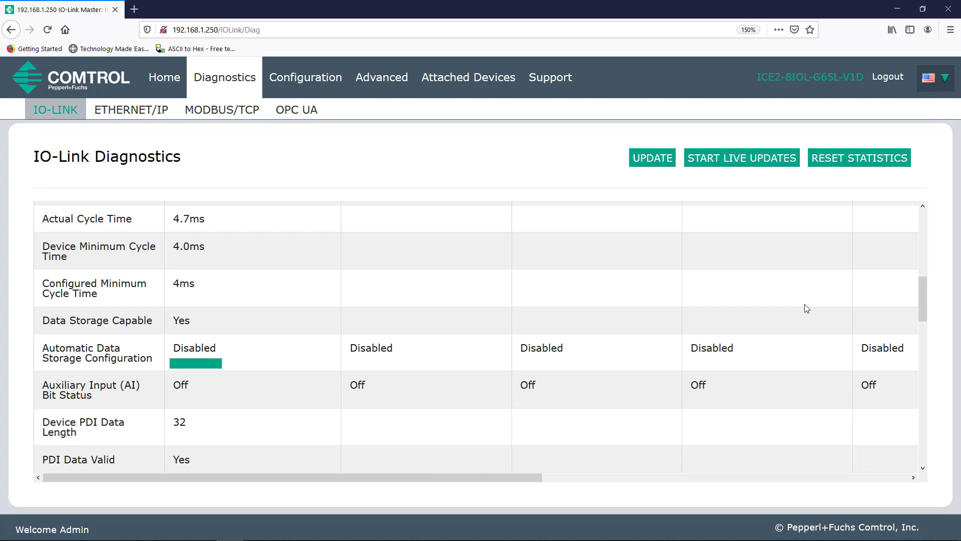
scroll(805, 307, down, 2)
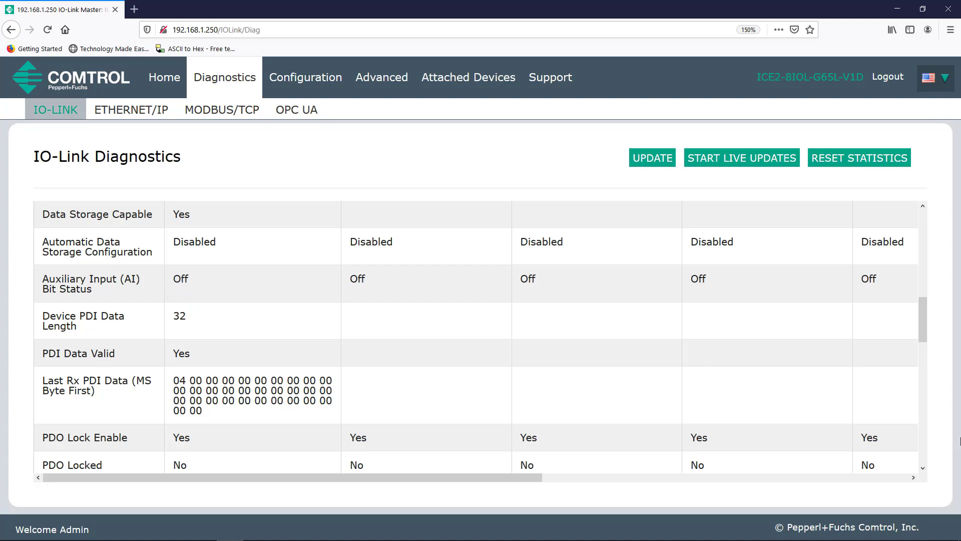
Scroll slightly to the PDO Locked and Device PDO Data Length rows, showing Port 1's length of 32
scroll(693, 400, down, 2)
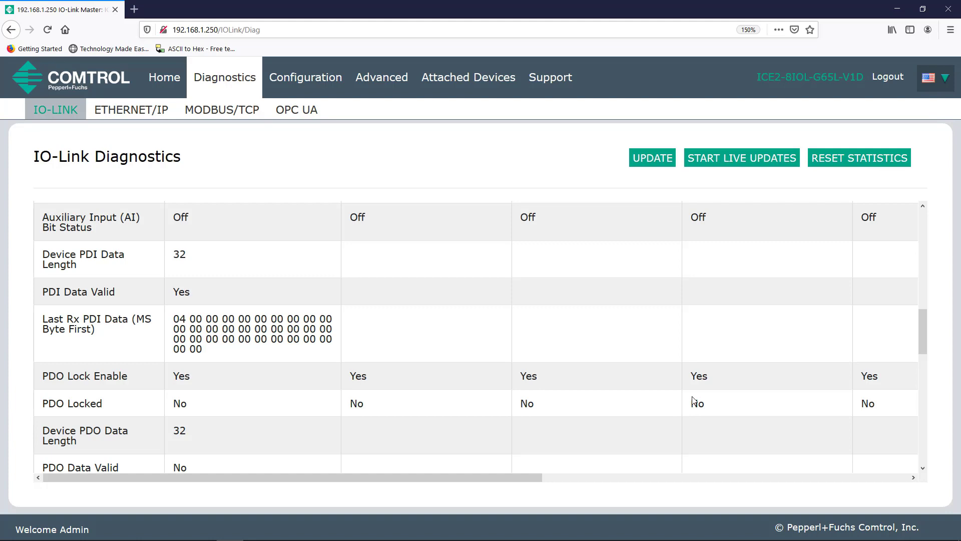
Scroll down to Port 1's Total Events (5), First Events and Last Events rows
scroll(594, 422, down, 1)
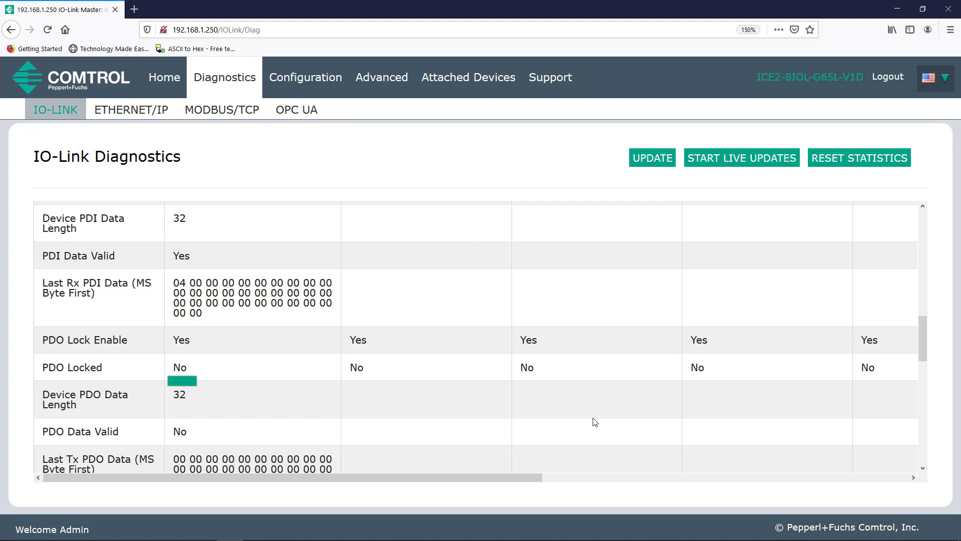
scroll(594, 422, down, 3)
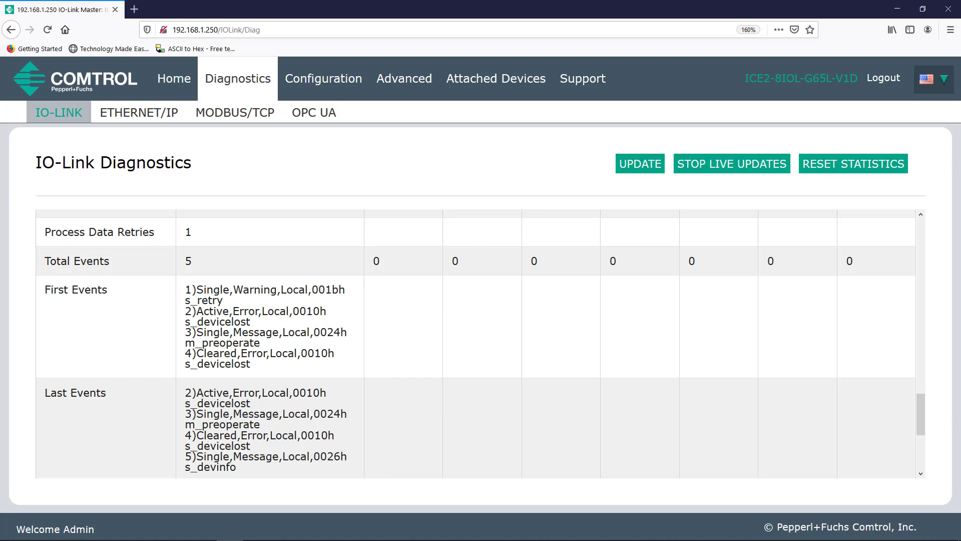
scroll(504, 398, down, 3)
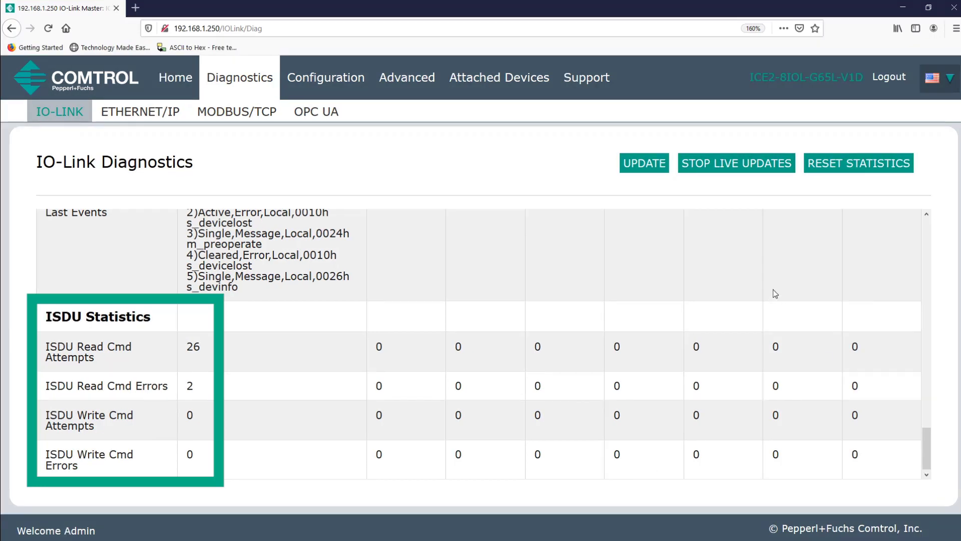
Reset the IO-Link diagnostic statistics and scroll down to check the ISDU counters read 0
click(841, 169)
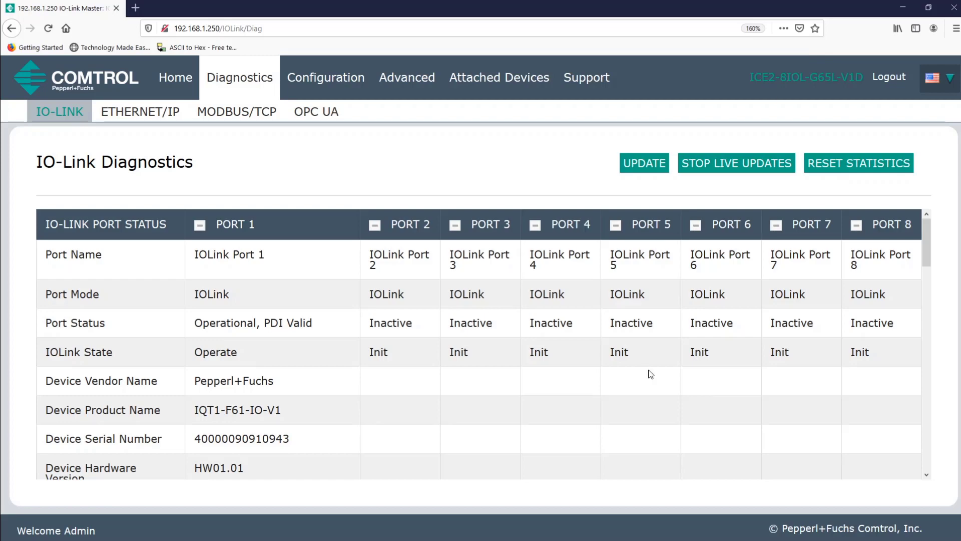
scroll(648, 374, down, 10)
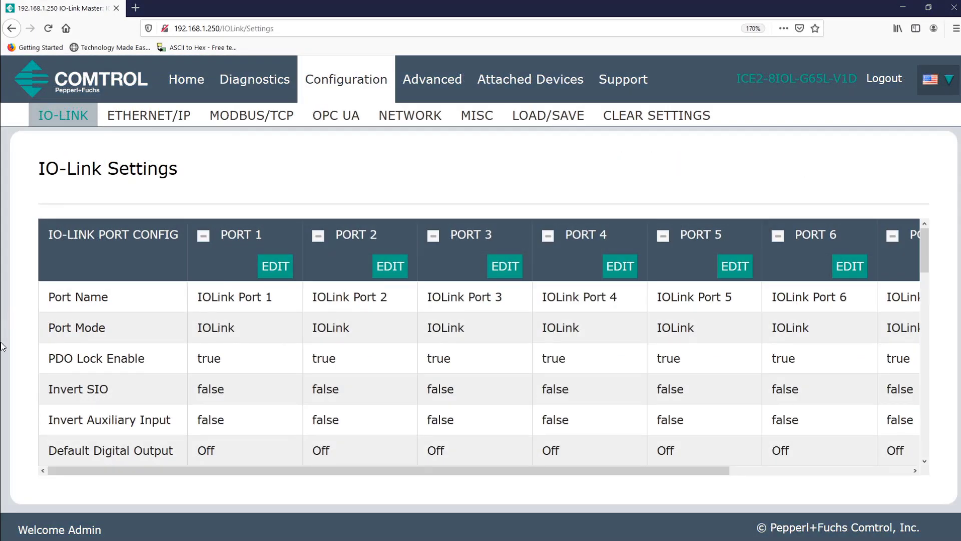
Edit Port 1 and review its Port Mode and PDO Lock Enable choices, keeping IOLink and true
click(269, 273)
click(278, 300)
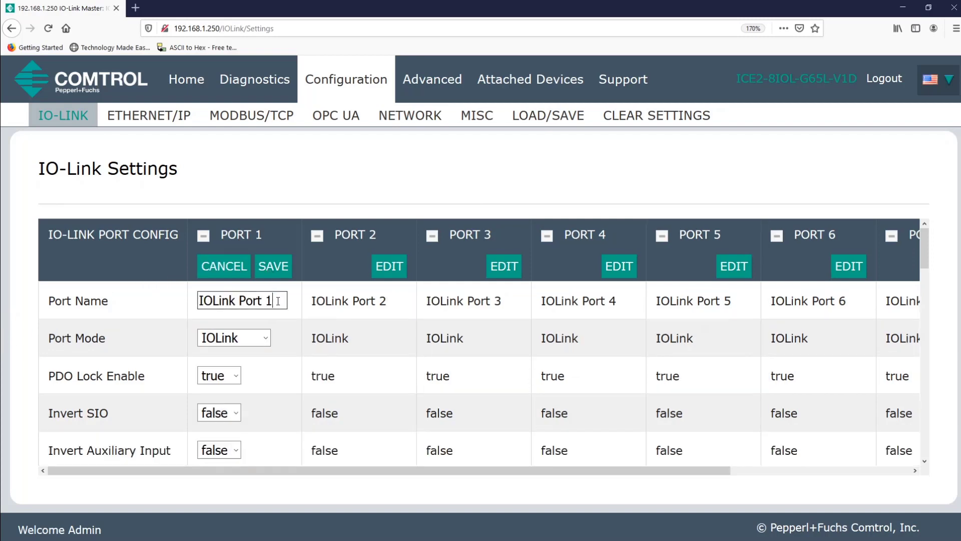
click(266, 337)
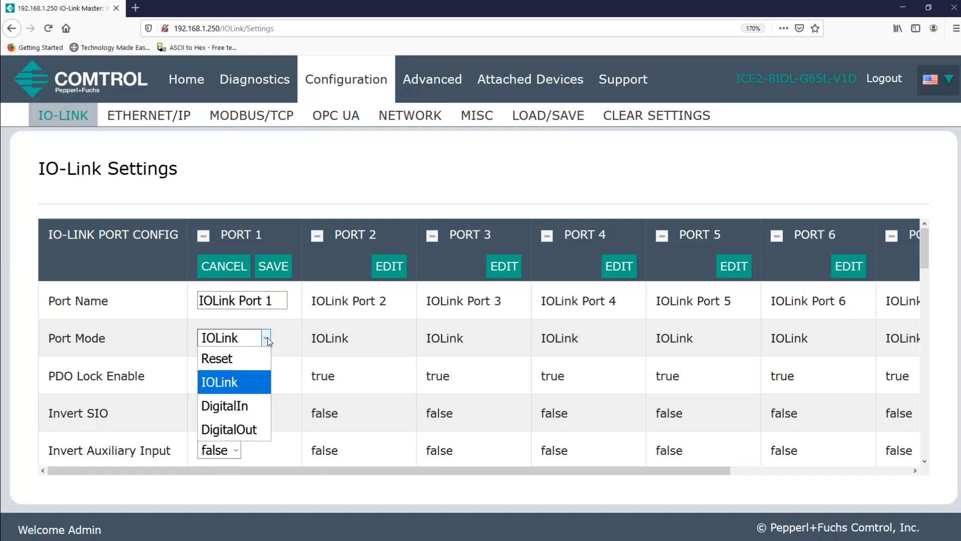
click(268, 340)
click(236, 377)
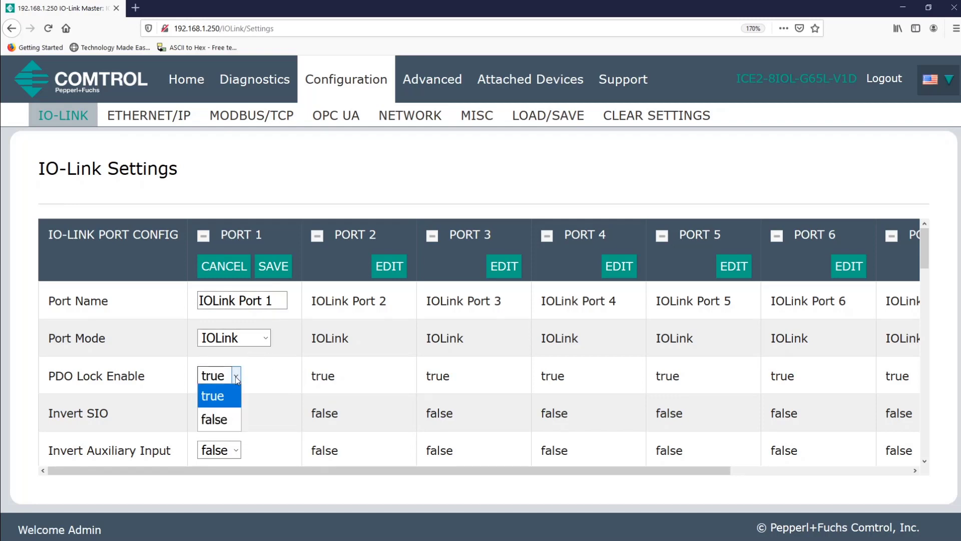
click(238, 395)
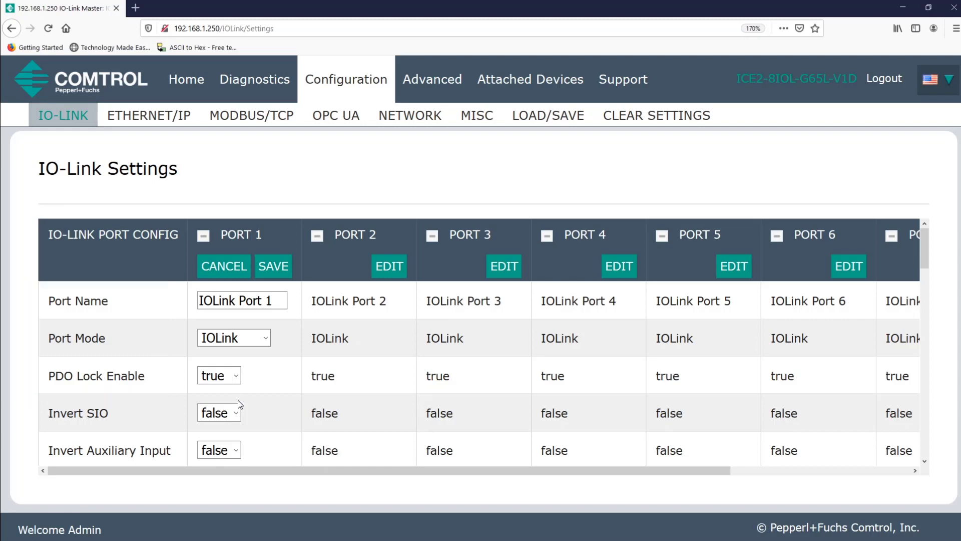
click(237, 413)
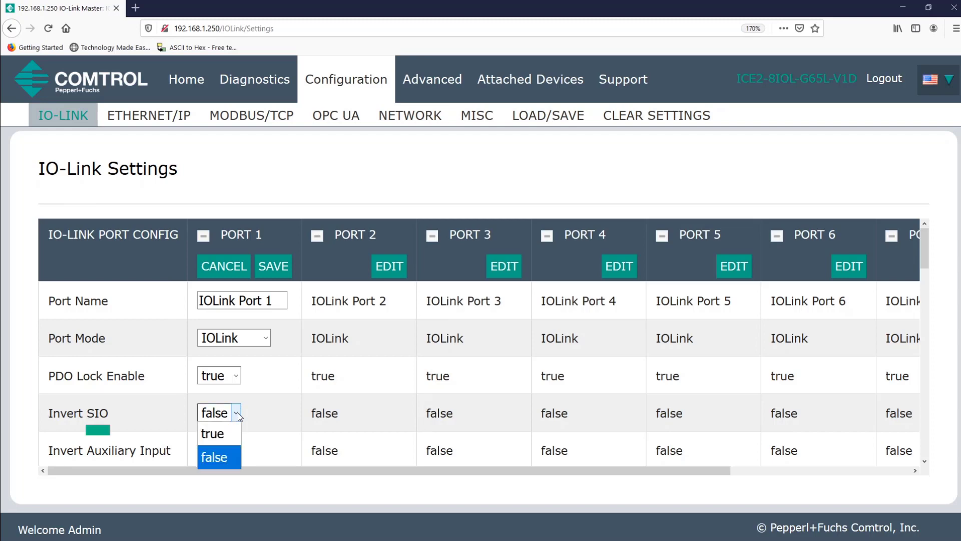
click(238, 414)
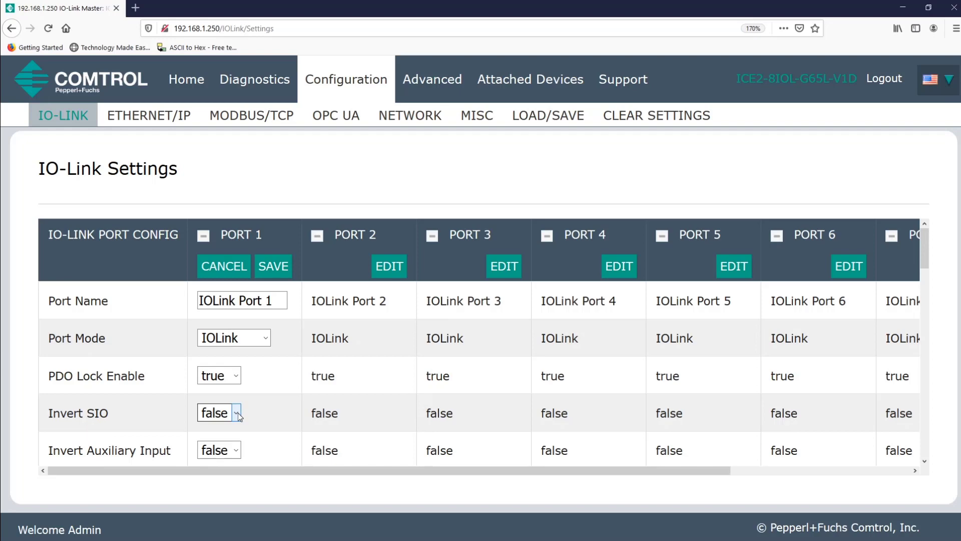
scroll(239, 413, down, 3)
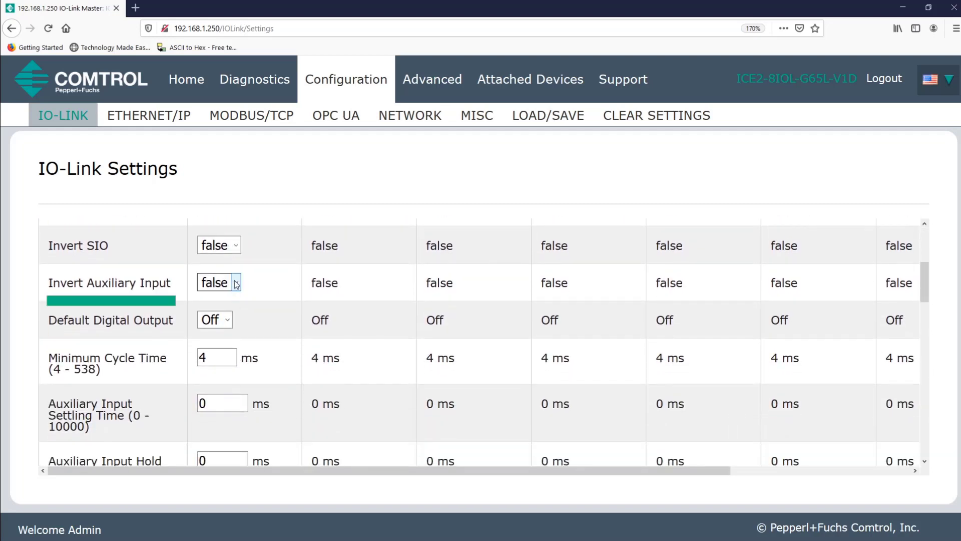
click(236, 283)
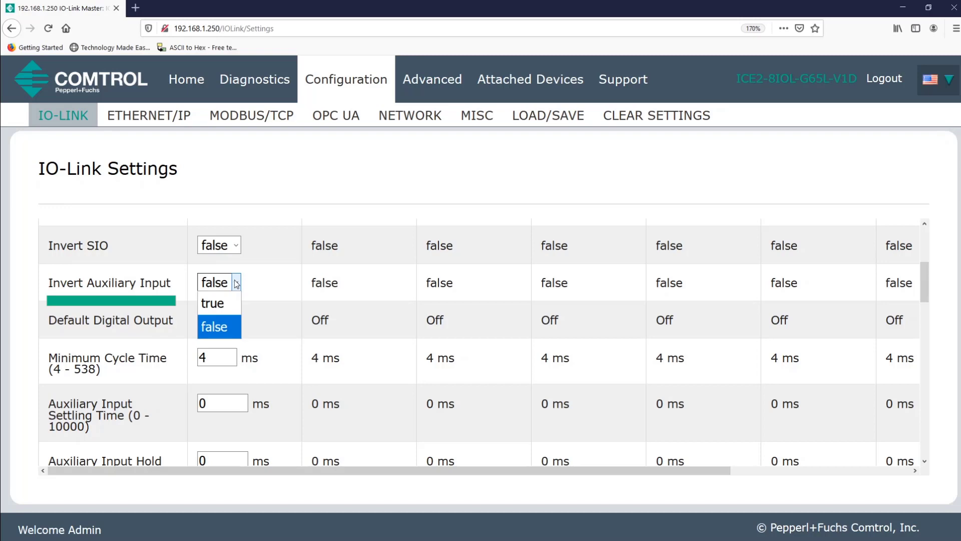
click(236, 283)
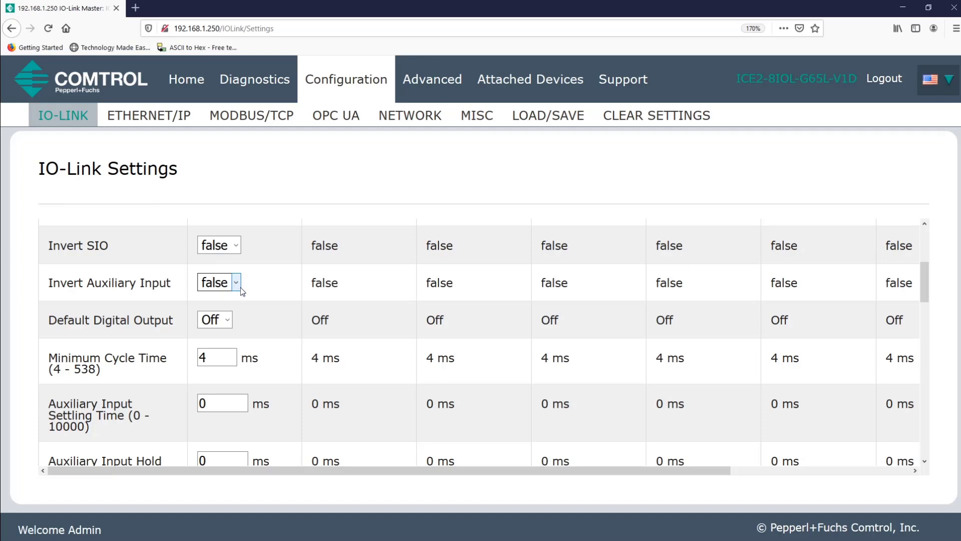
click(230, 321)
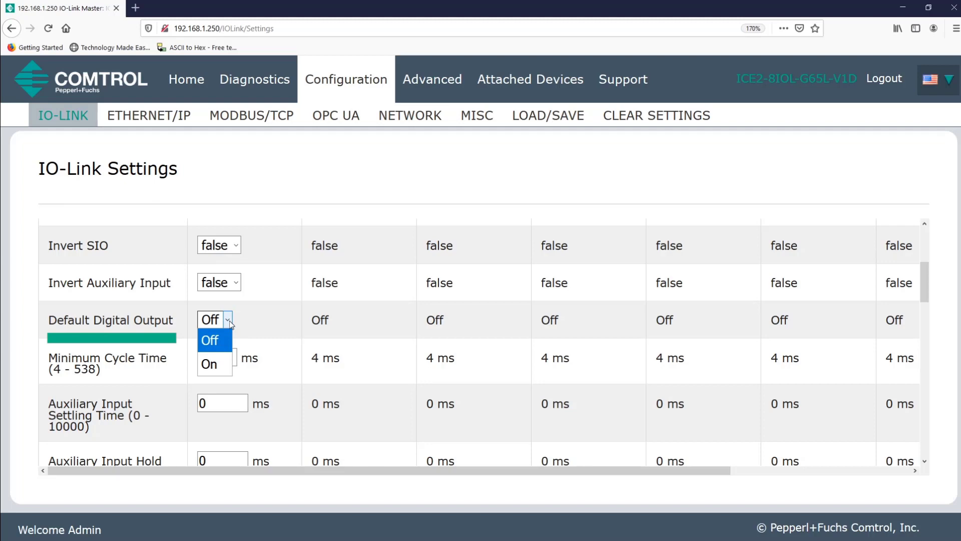
click(230, 320)
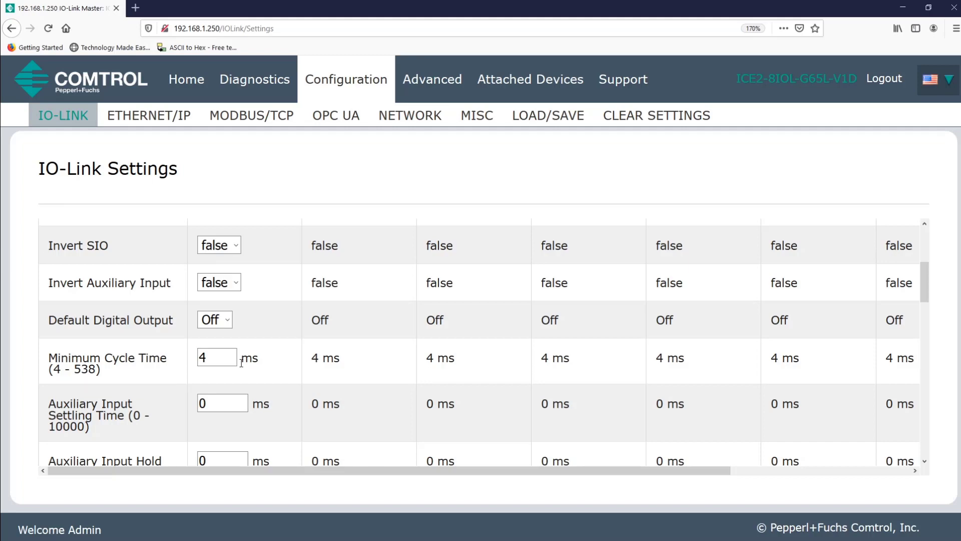
Scroll past the Auxiliary and SIO Input timing rows, all at 0 ms, to Data Storage Config
scroll(241, 363, down, 3)
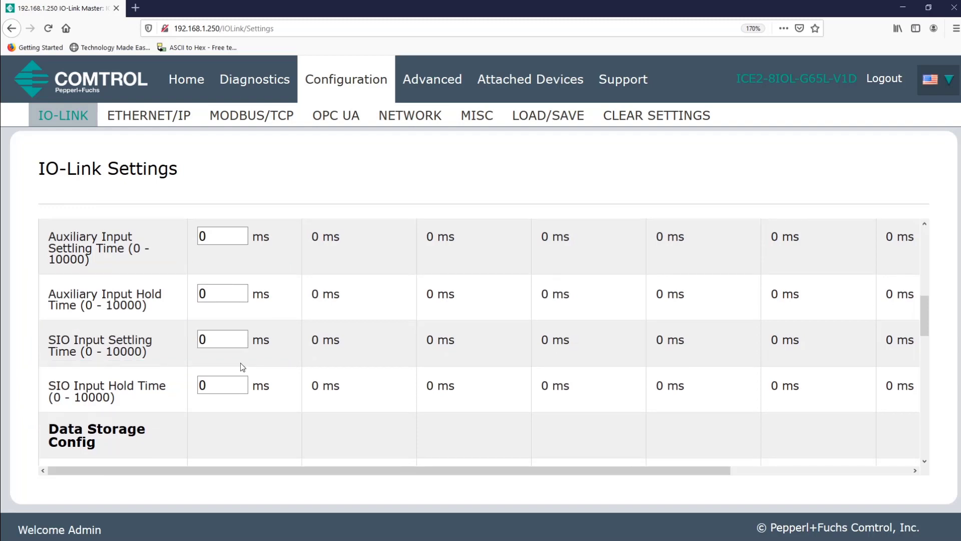
Scroll down to Storage Contents, Automatic Upload/Download Enable and the Data Storage Manual Ops buttons
scroll(242, 367, down, 3)
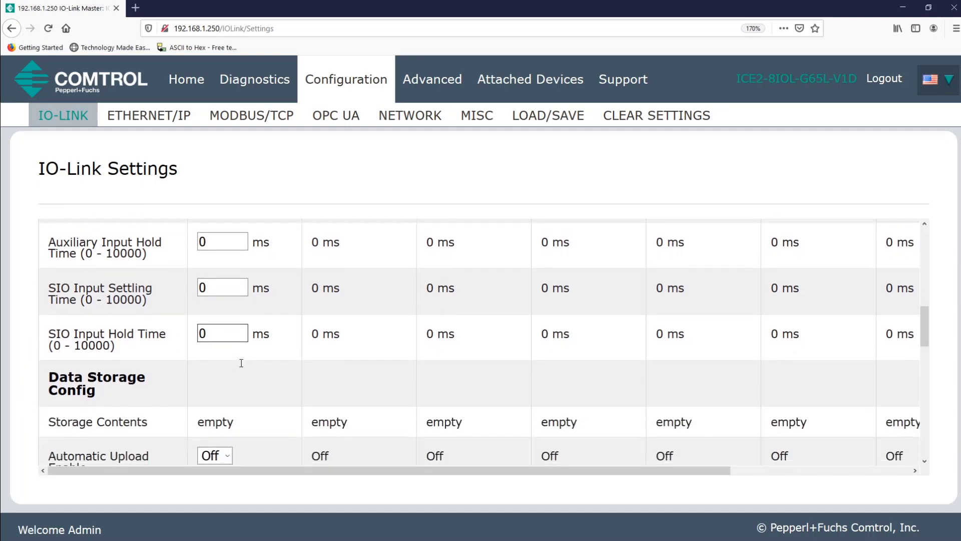
scroll(241, 363, down, 1)
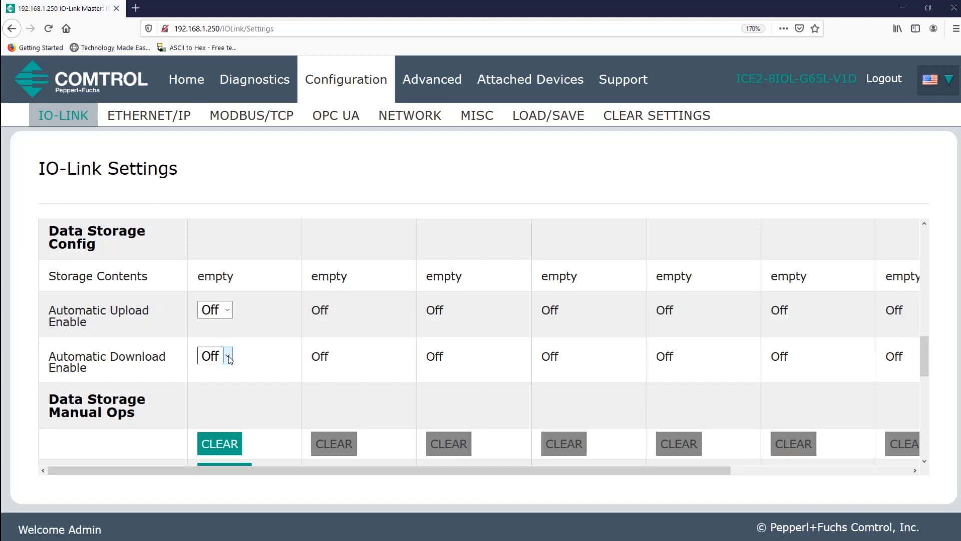
scroll(229, 358, down, 3)
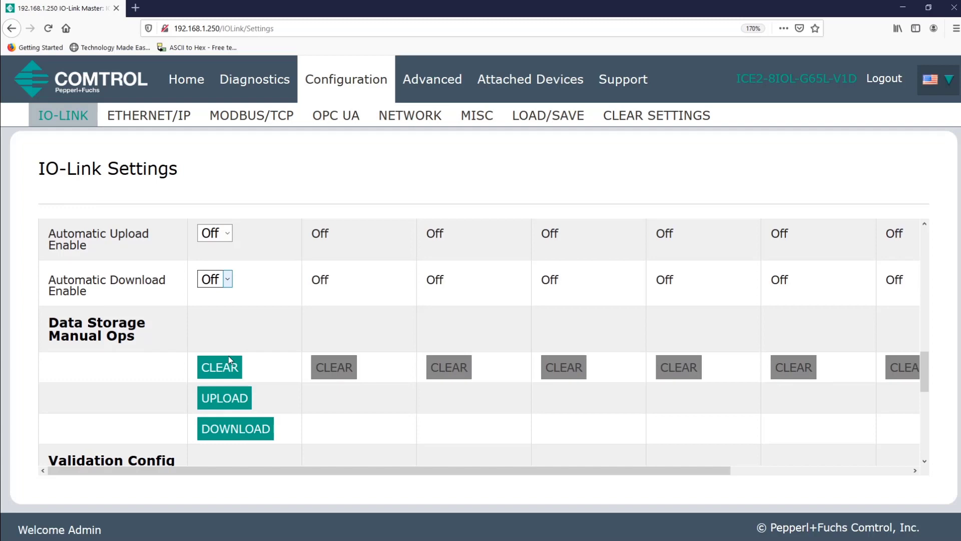
Upload Port 1's device data to data storage and confirm, so Storage Contents reads 1:4194561
scroll(228, 355, down, 1)
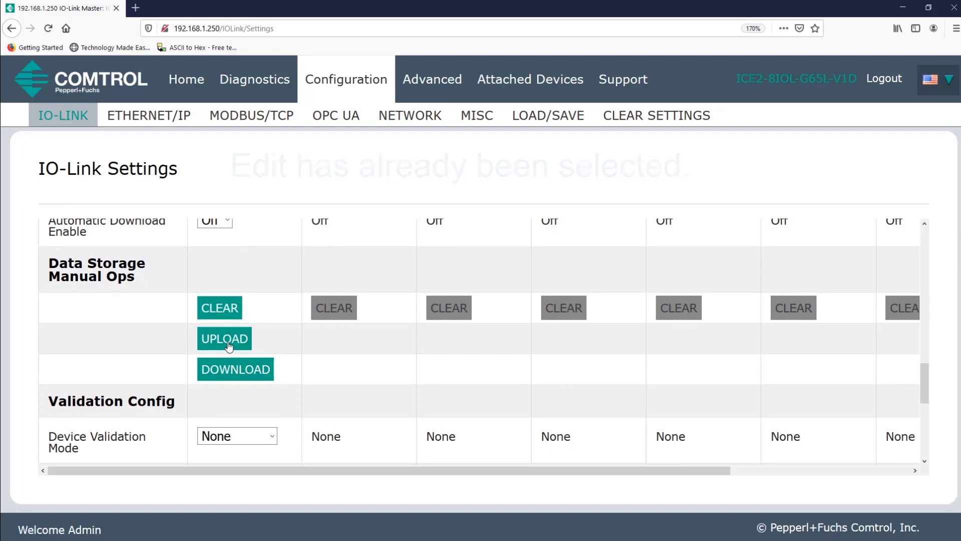
click(229, 345)
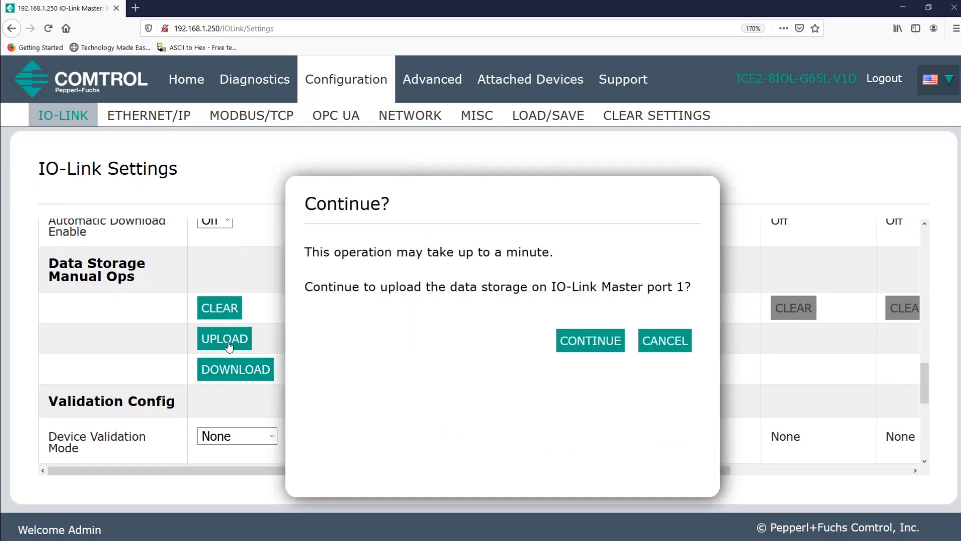
click(567, 341)
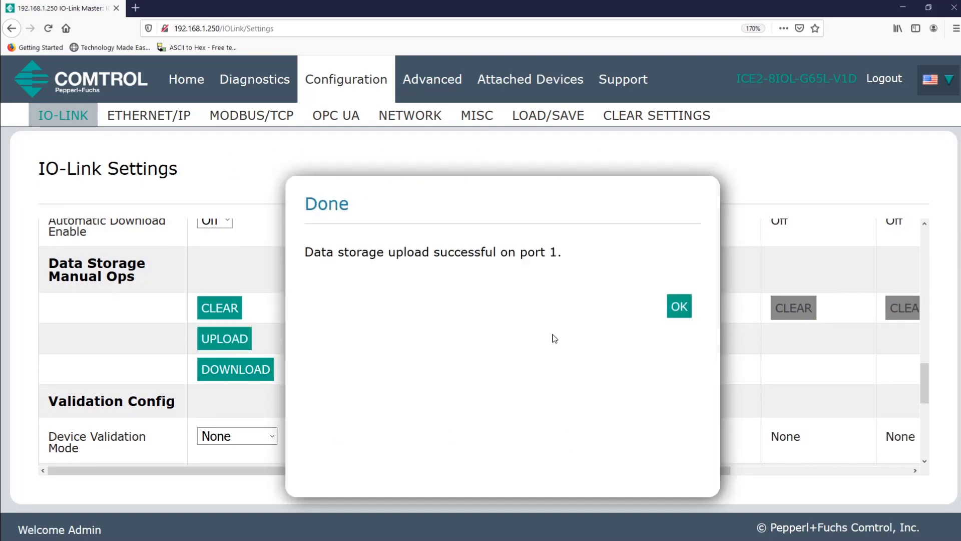
click(679, 307)
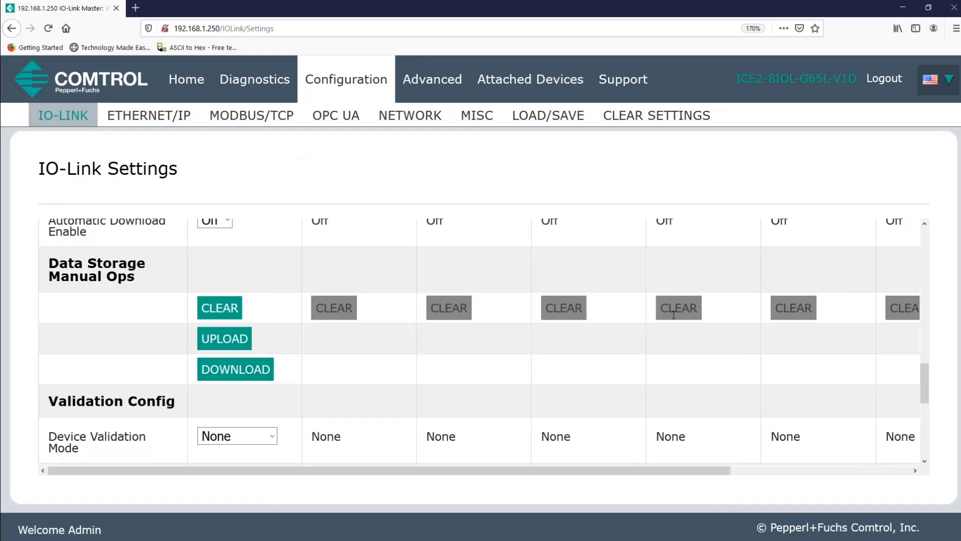
scroll(282, 333, up, 3)
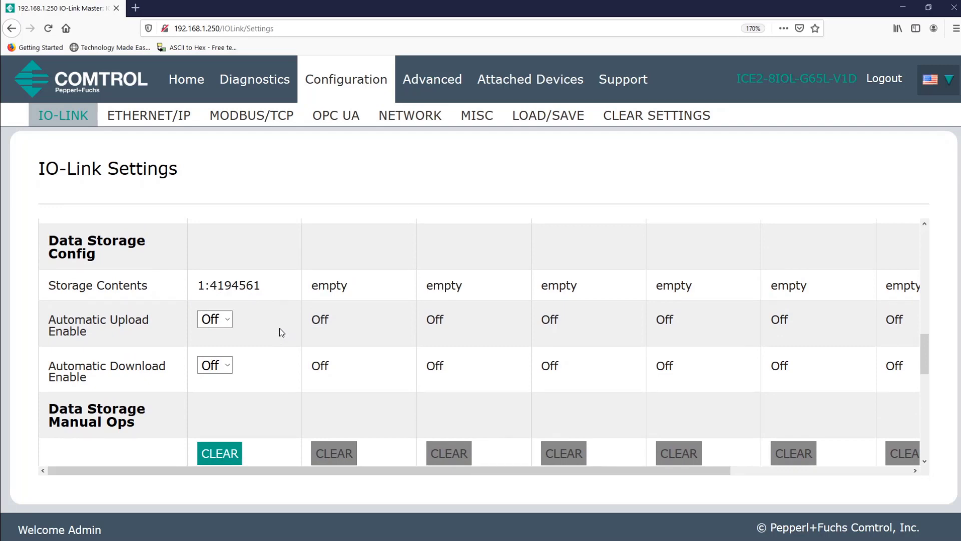
Turn on automatic upload for Port 2 and save its settings
scroll(282, 333, up, 5)
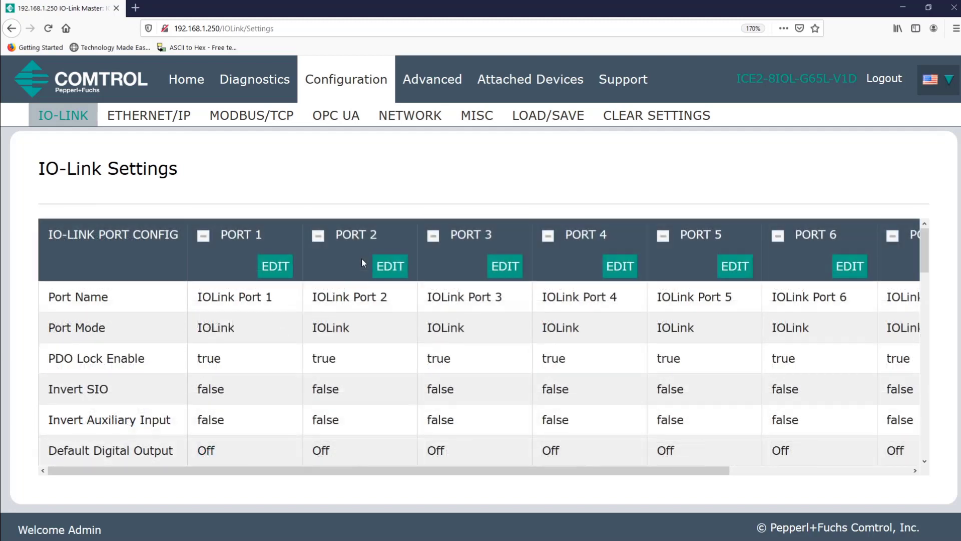
click(391, 270)
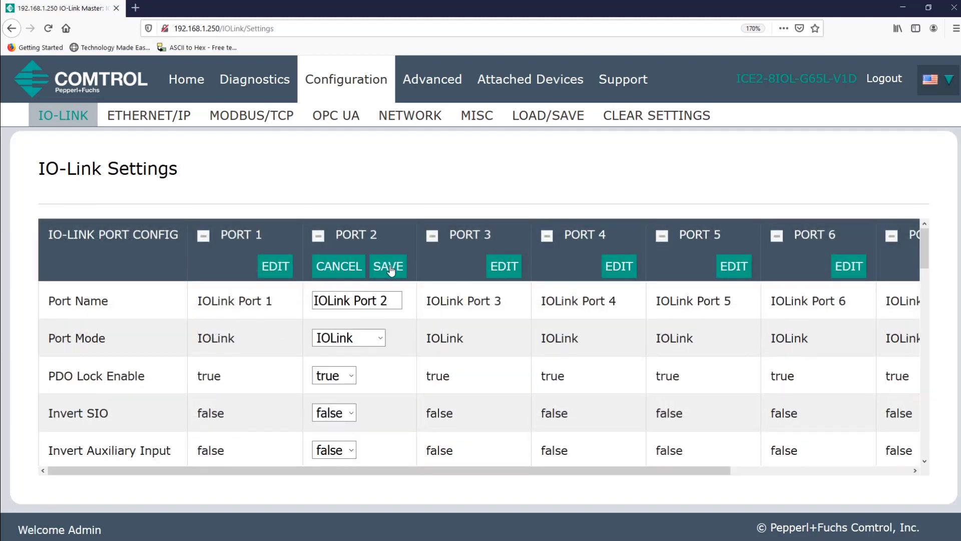
scroll(391, 271, down, 5)
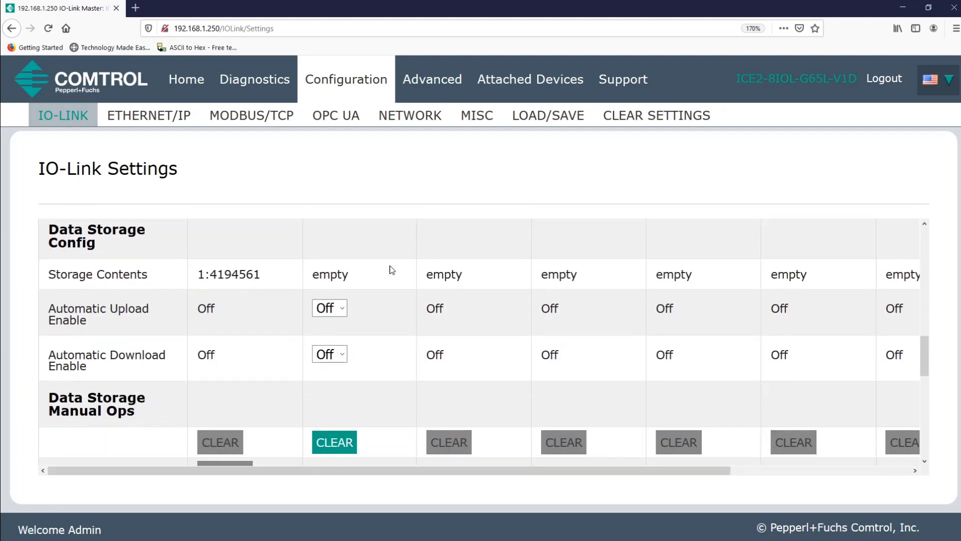
click(344, 311)
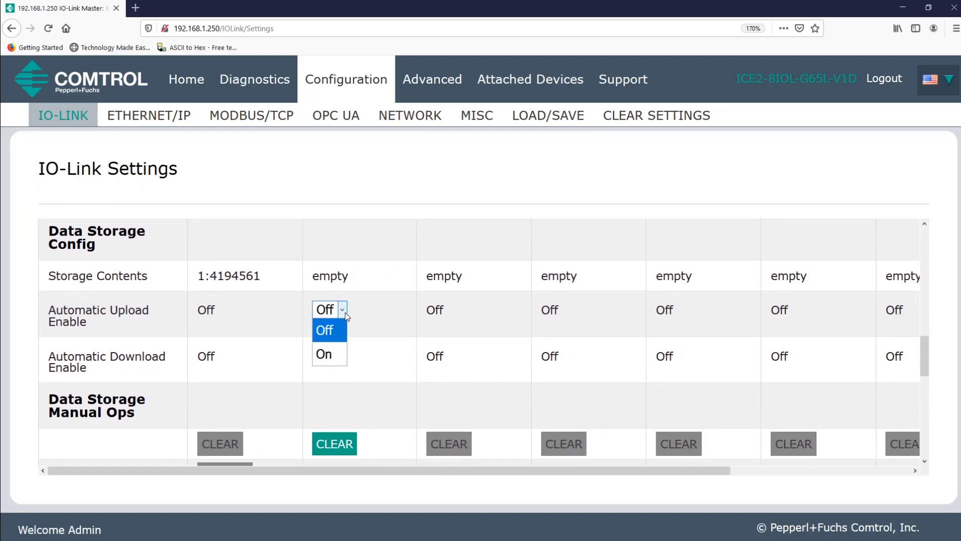
click(324, 354)
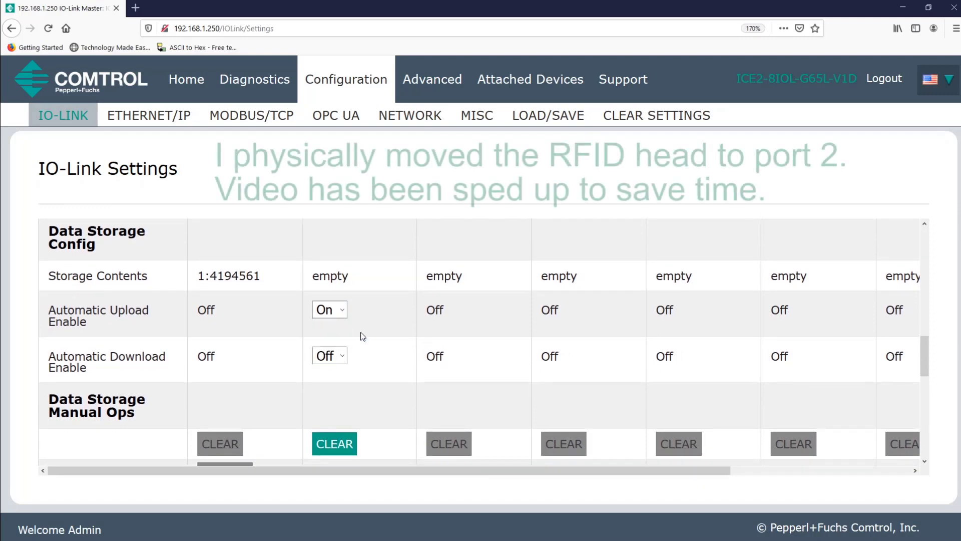
scroll(393, 311, up, 5)
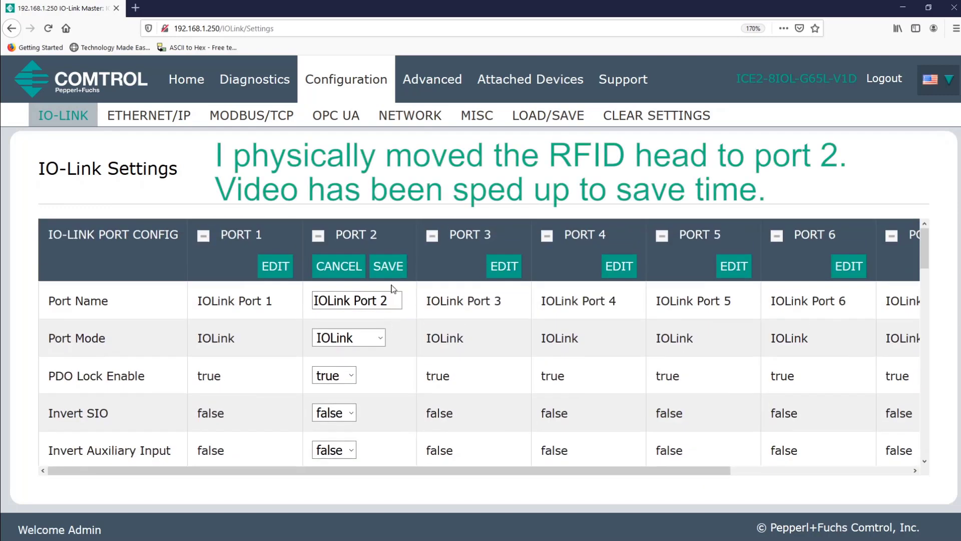
click(389, 273)
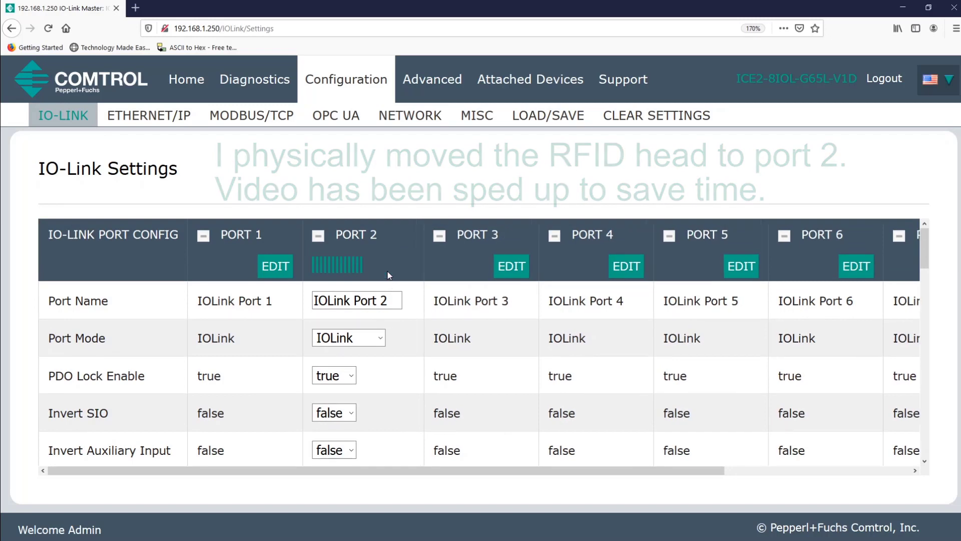
Reload the IO-Link Settings page and zoom the browser out to see more ports
scroll(389, 275, down, 5)
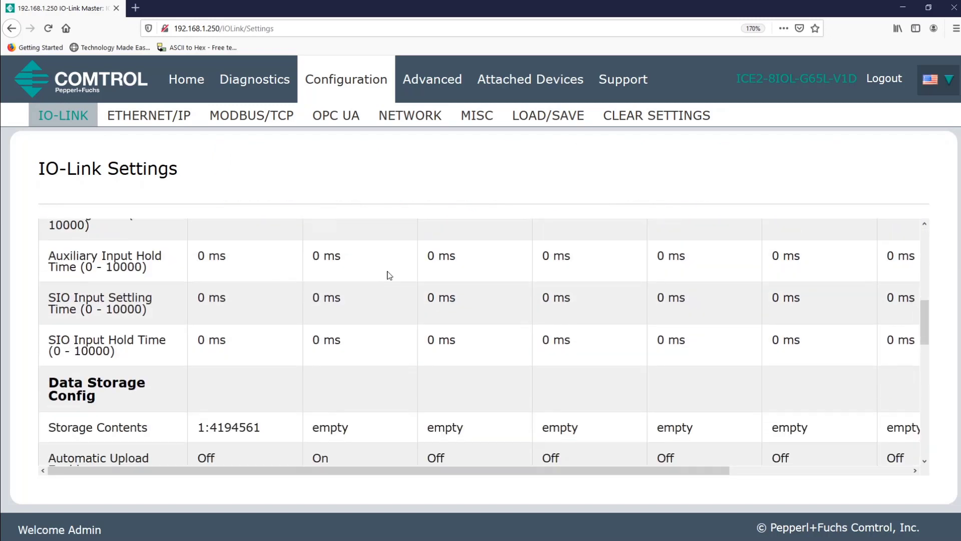
scroll(389, 275, down, 3)
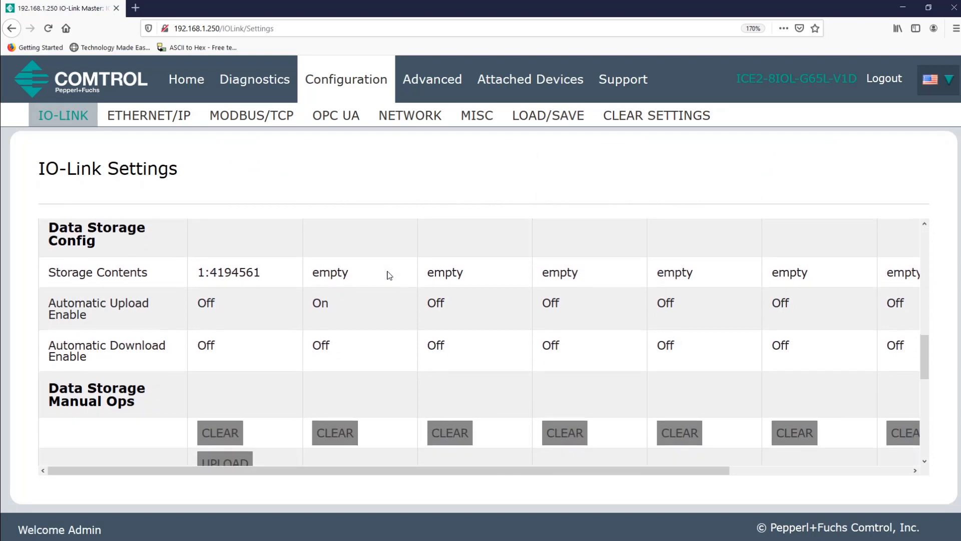
click(48, 29)
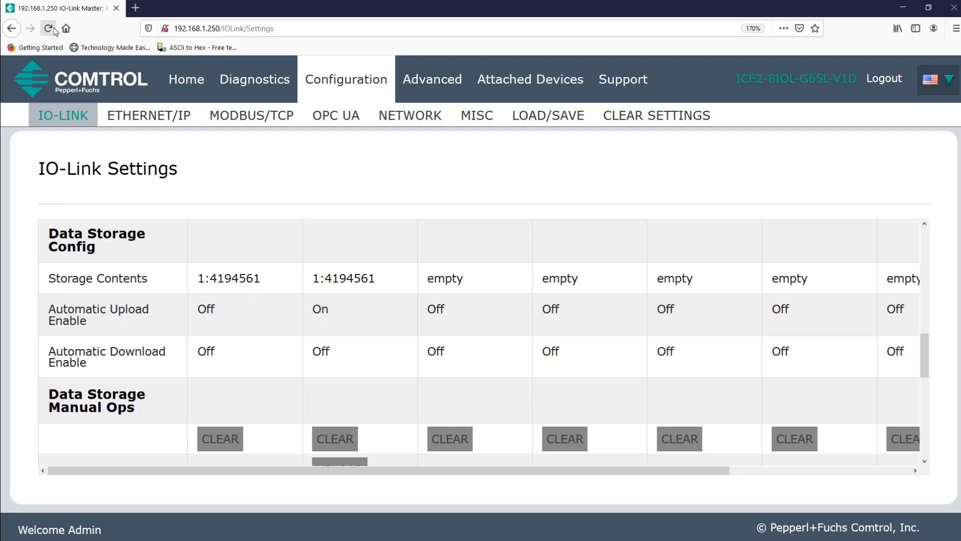
key(ctrl+minus)
key(ctrl+minus)
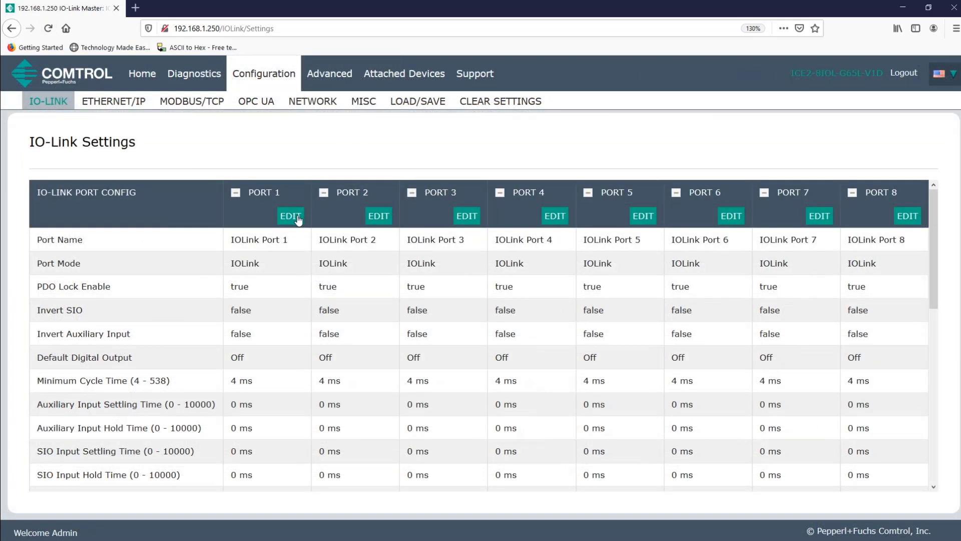
click(290, 215)
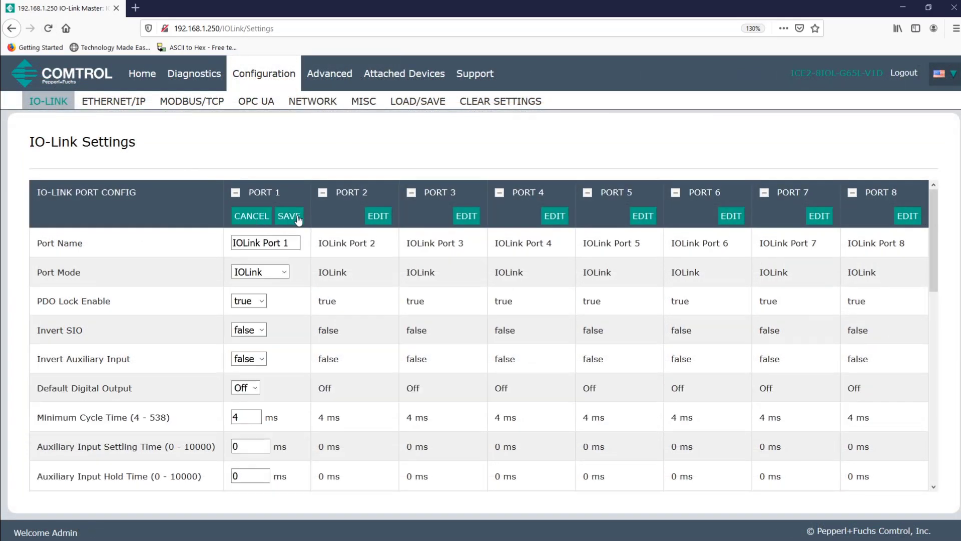
scroll(306, 258, down, 8)
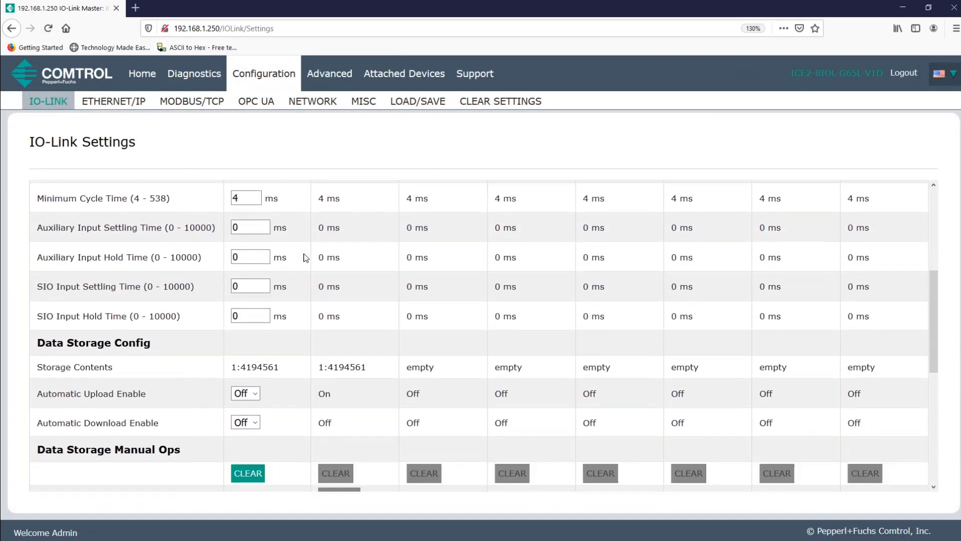
scroll(305, 257, down, 4)
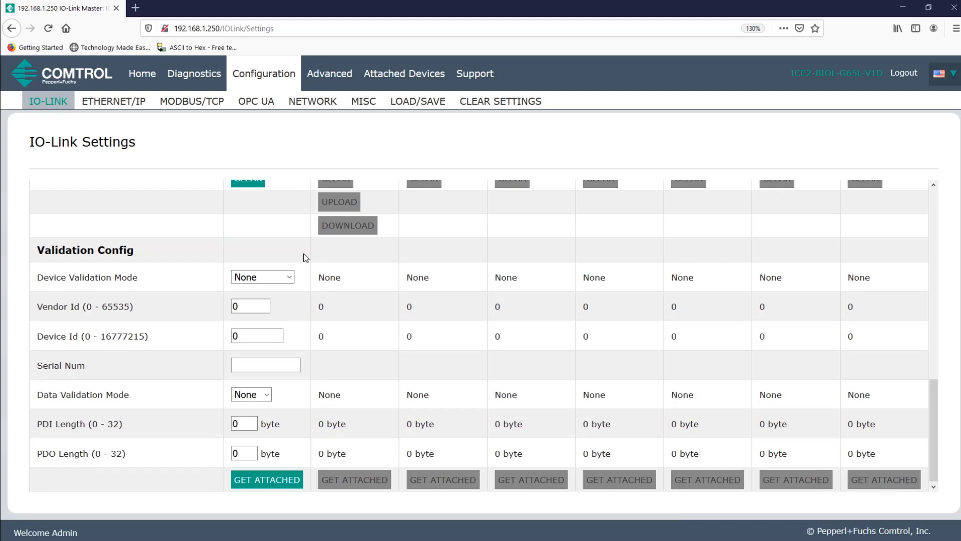
Review Port 1's Device and Data Validation Mode options, leave both at None, and close Port 1's editing
click(290, 277)
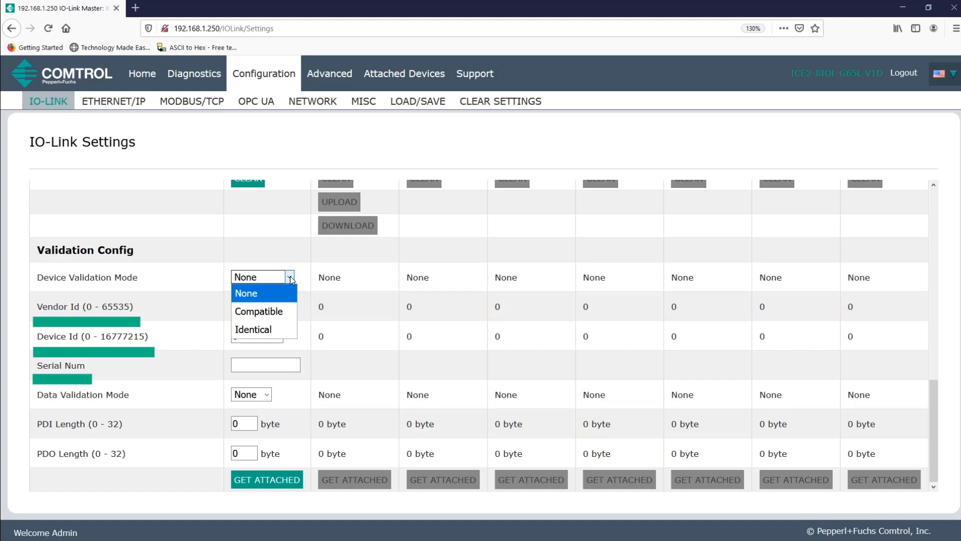
click(290, 277)
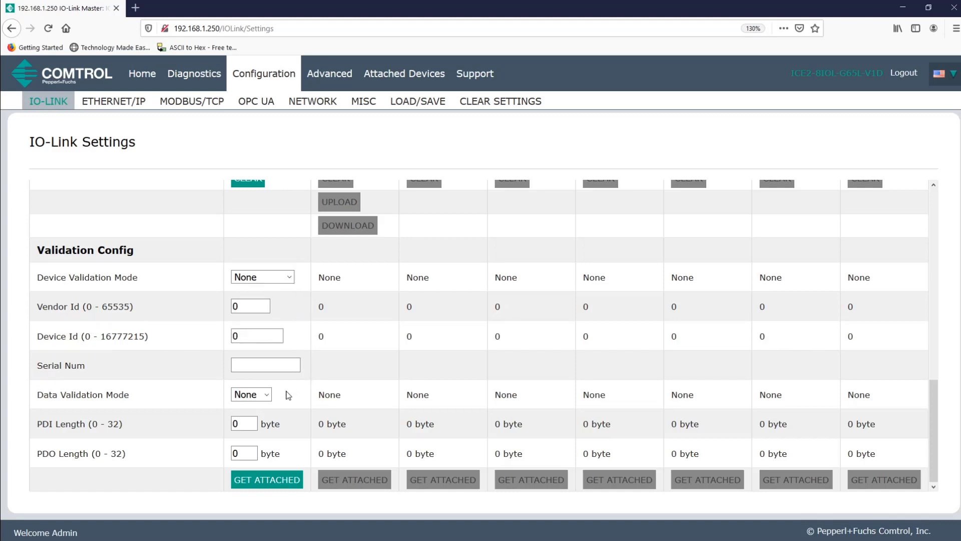
click(268, 396)
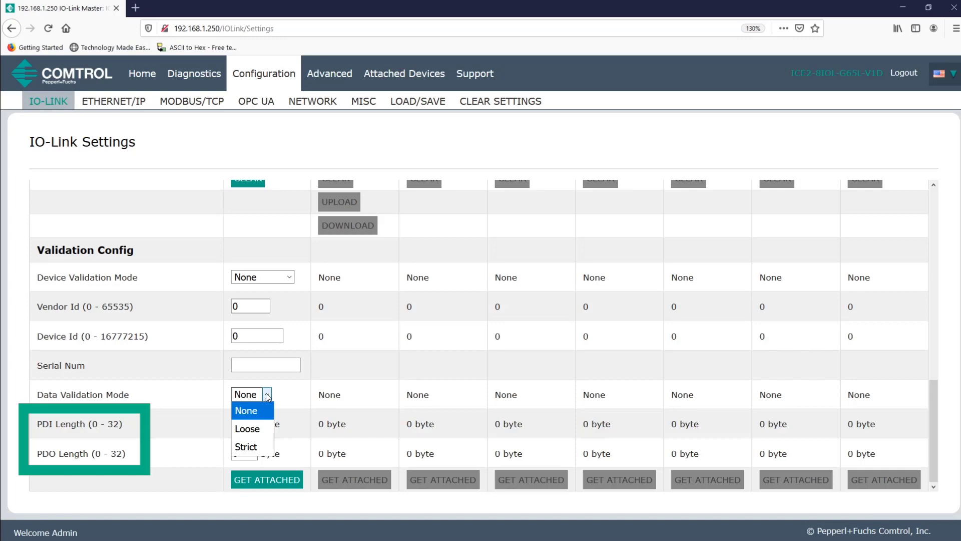
click(266, 395)
click(284, 480)
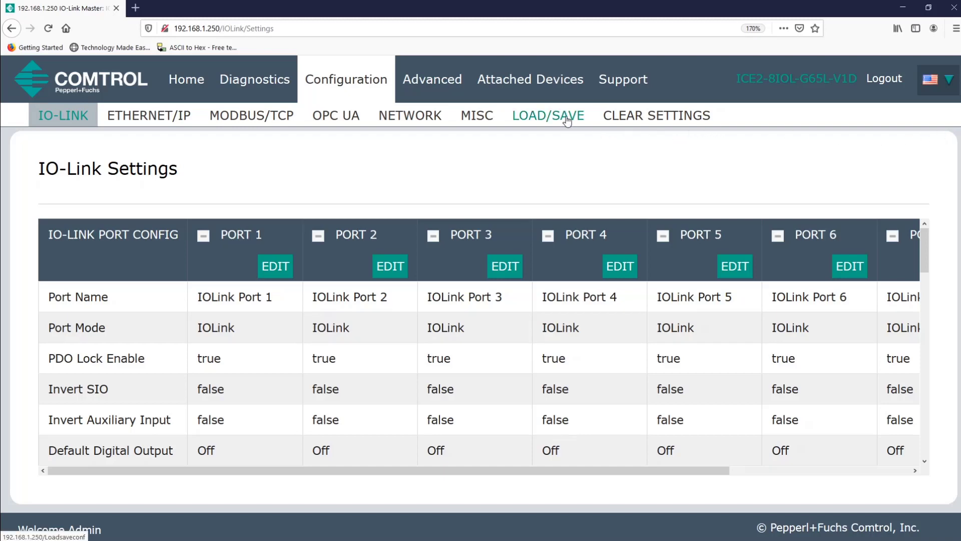
click(567, 120)
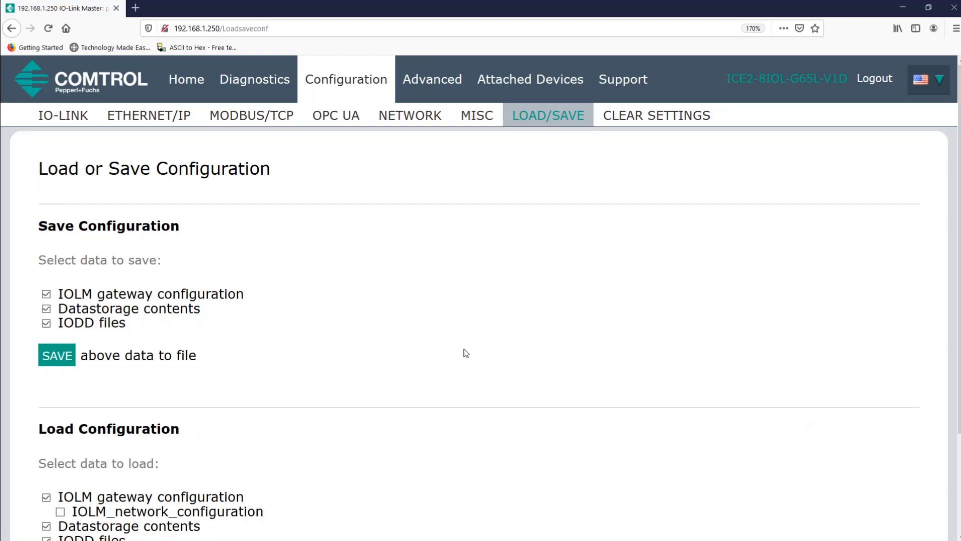
scroll(465, 353, down, 2)
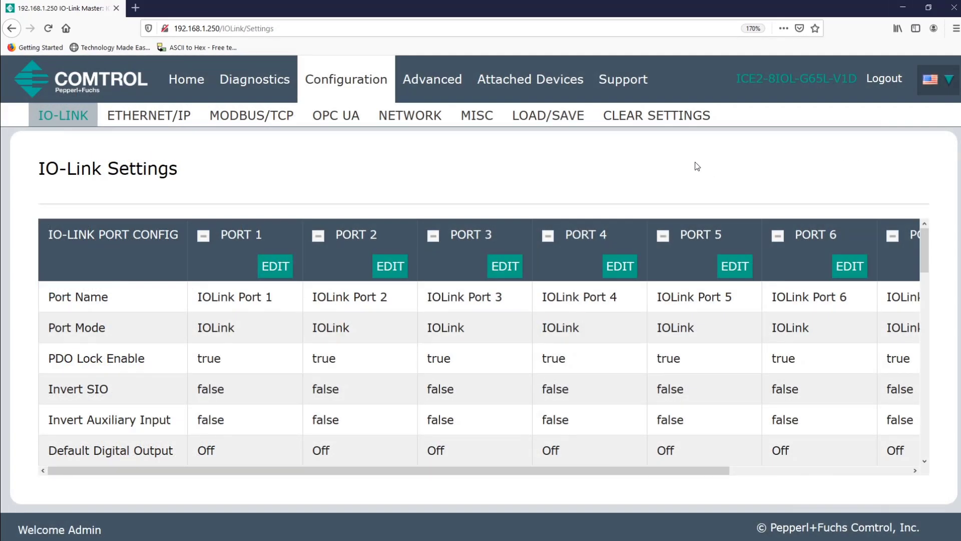
Clear the configuration to factory defaults, including IO-Link data storage, and acknowledge the Done message
click(669, 120)
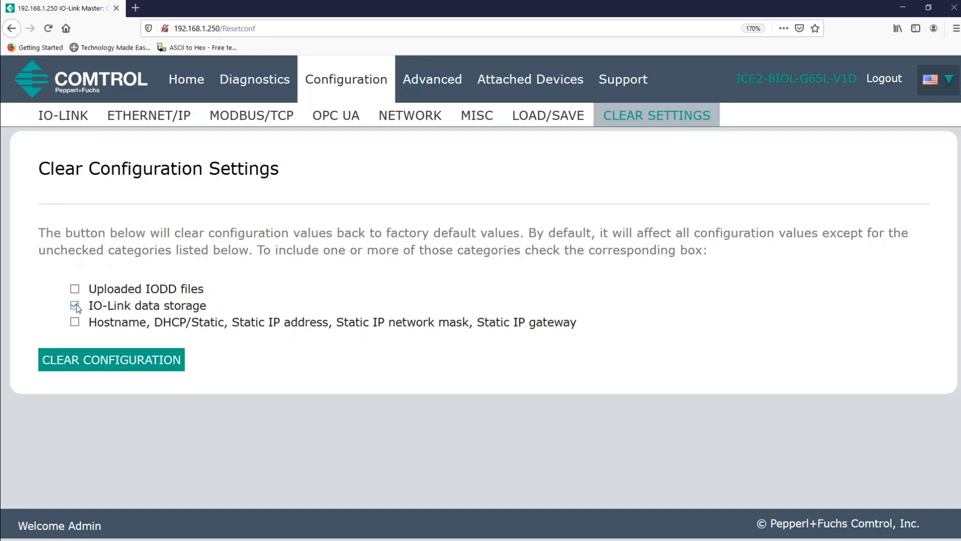
click(96, 364)
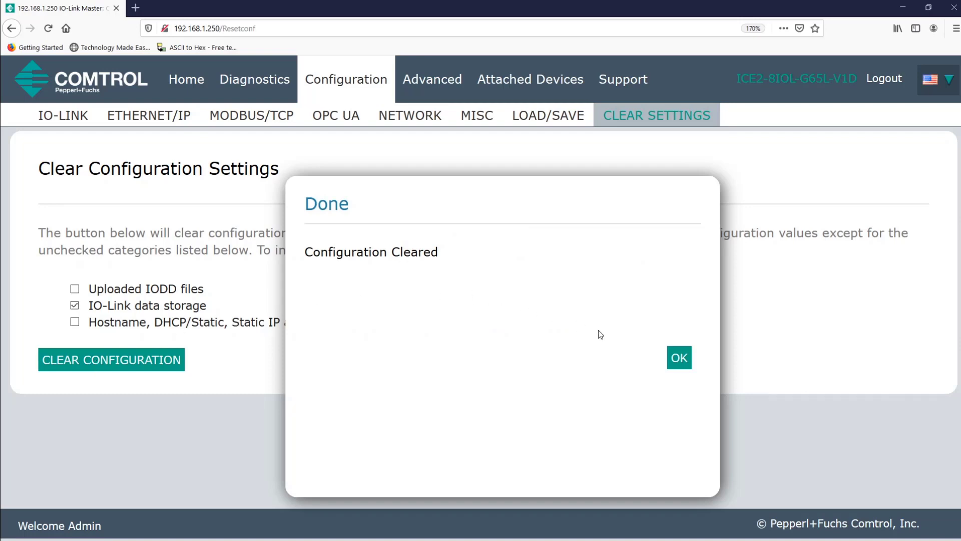
click(679, 357)
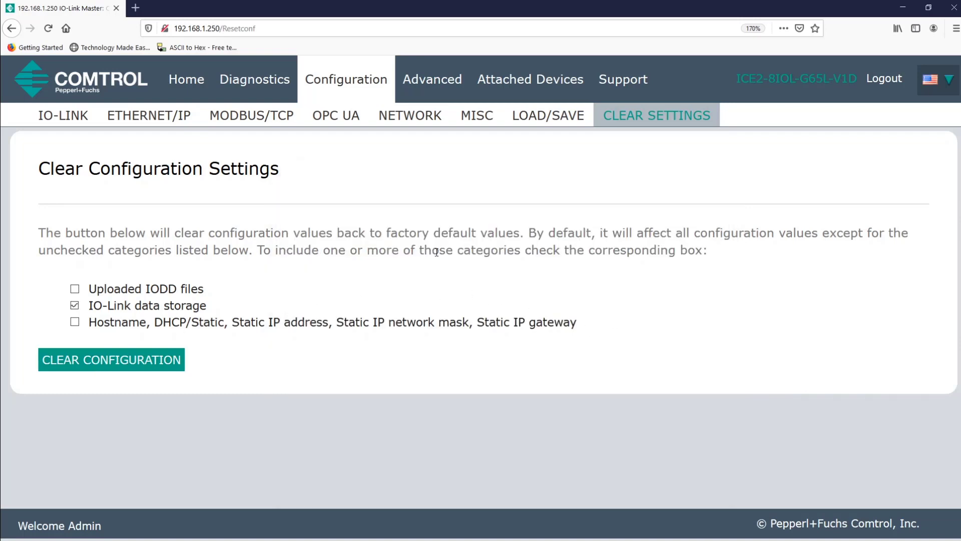
Check the IO-Link Settings table: every port's Storage Contents empty and validation modes None
click(73, 119)
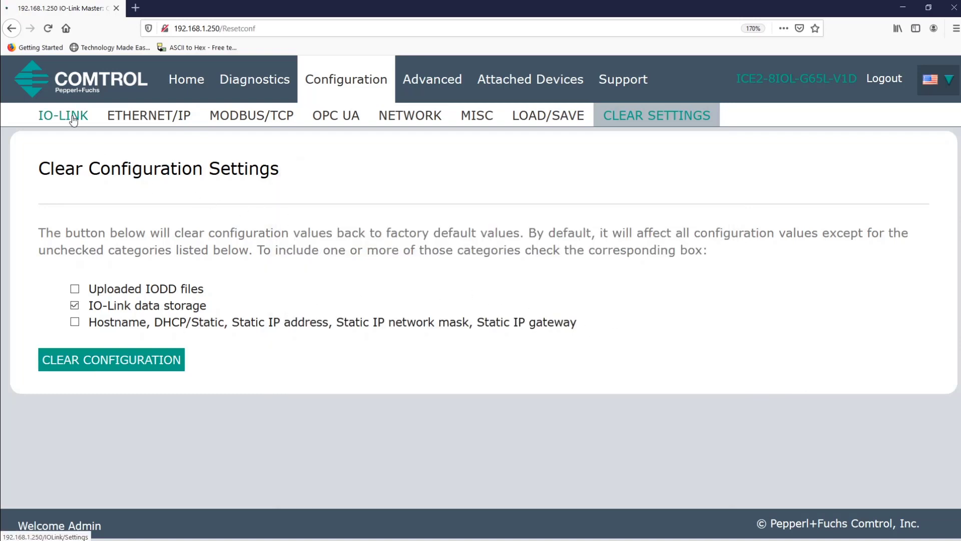
scroll(257, 369, down, 5)
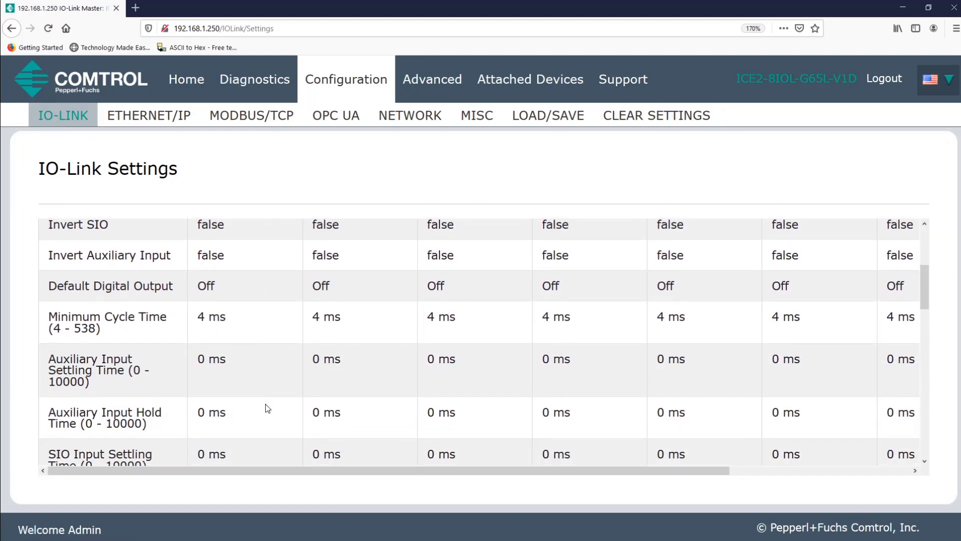
scroll(268, 408, down, 5)
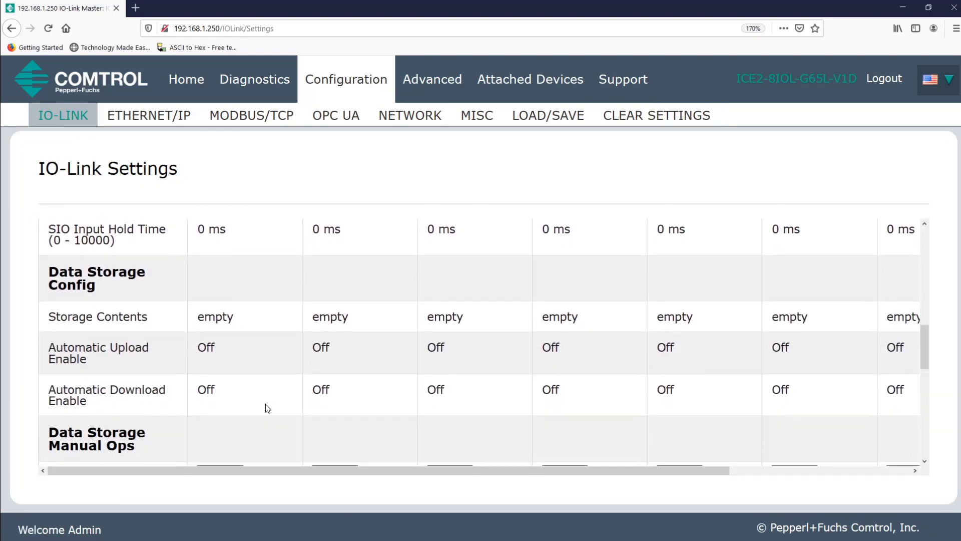
scroll(268, 409, down, 5)
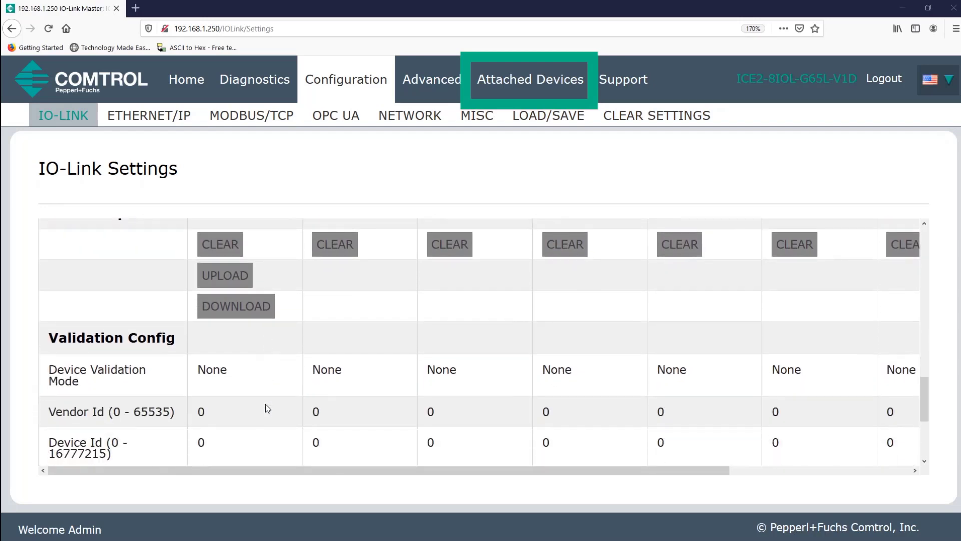
scroll(268, 409, down, 5)
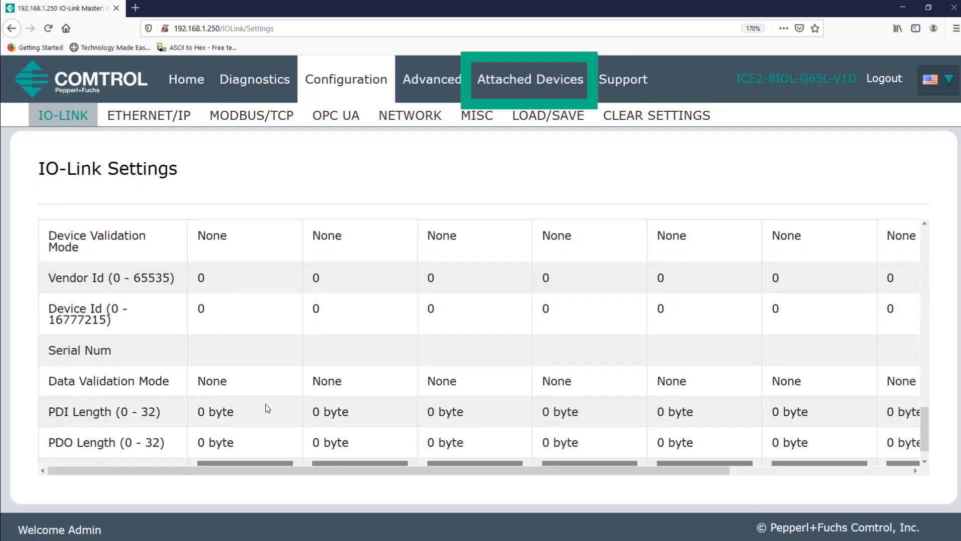